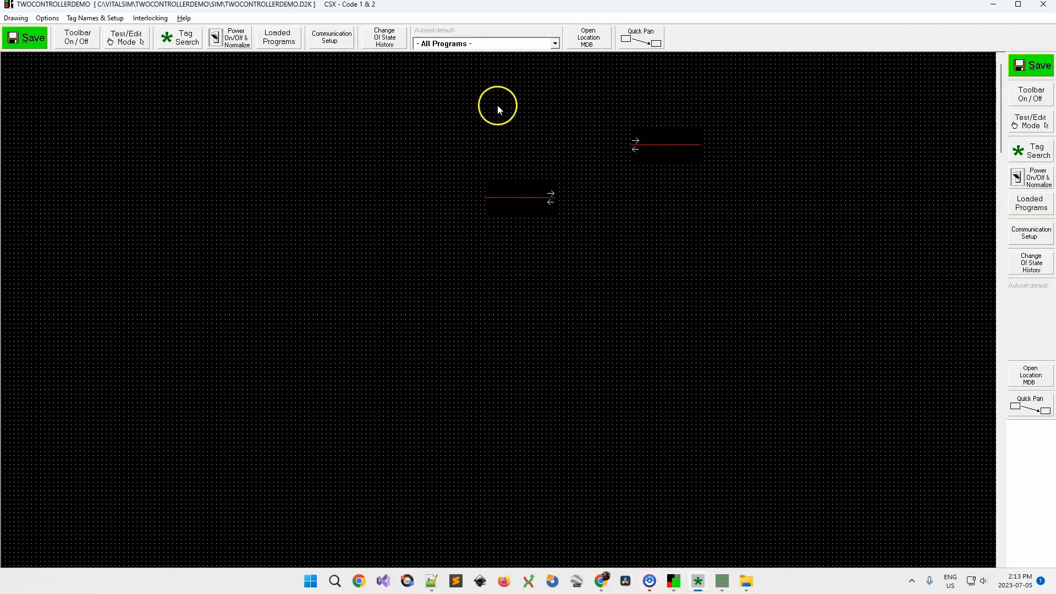
- Move the left coded track element up and over so it lines up horizontally with the right coded track element
{"action": "left_click", "coordinate": [524, 196]}
{"action": "left_click_drag", "start_coordinate": [525, 196], "coordinate": [578, 149]}
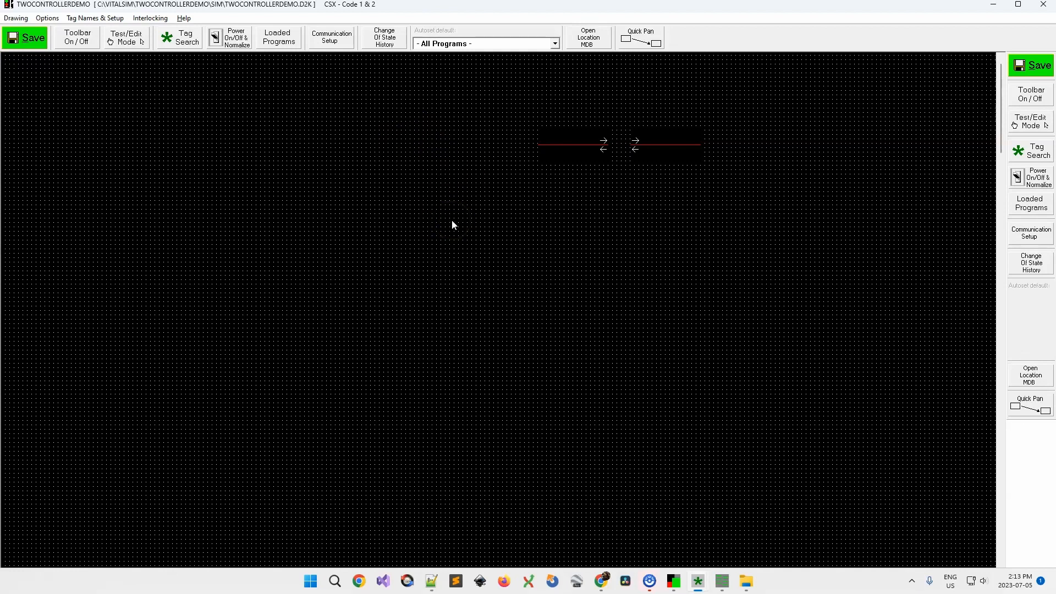
{"action": "key", "text": "XF86AudioLowerVolume"}
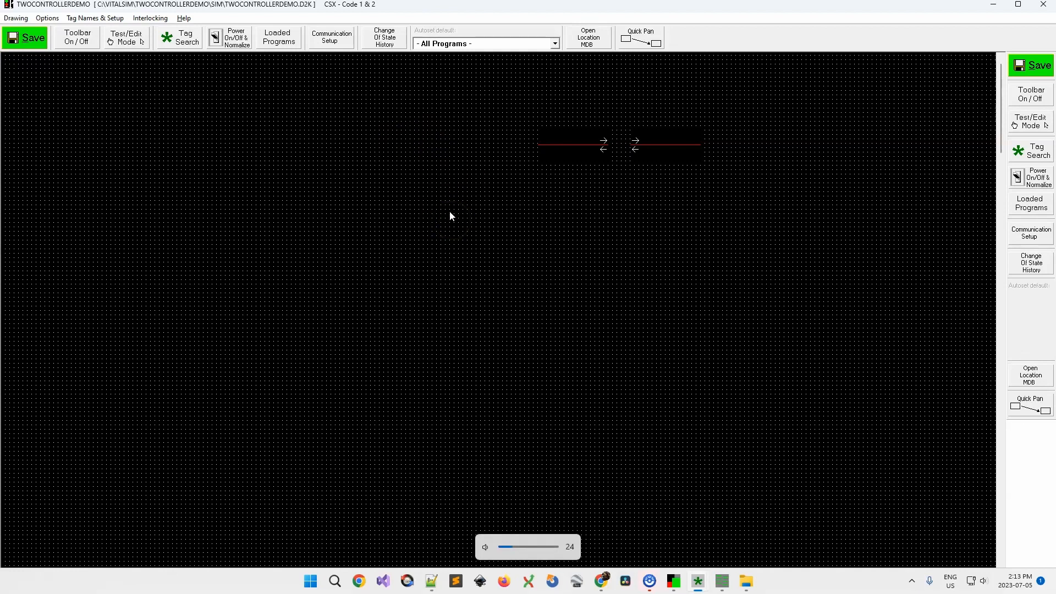
- Examine the TC_IN_1 and TC_OUT_1 tags of the WEST and EAST programs in AppNavigator and return to the track drawing
{"action": "double_click", "coordinate": [600, 146]}
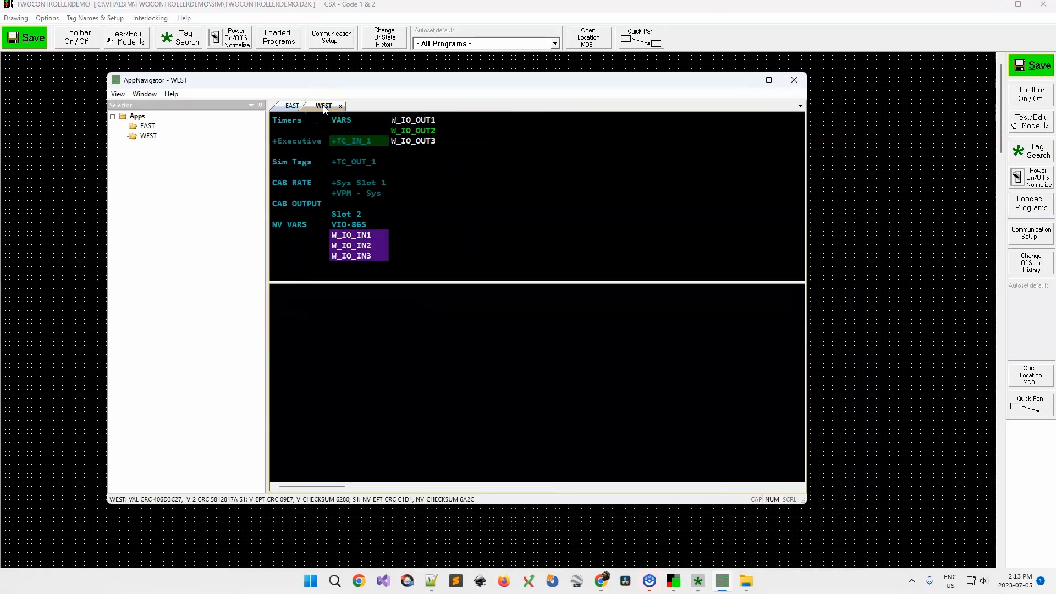
{"action": "double_click", "coordinate": [329, 141]}
{"action": "left_click", "coordinate": [425, 157]}
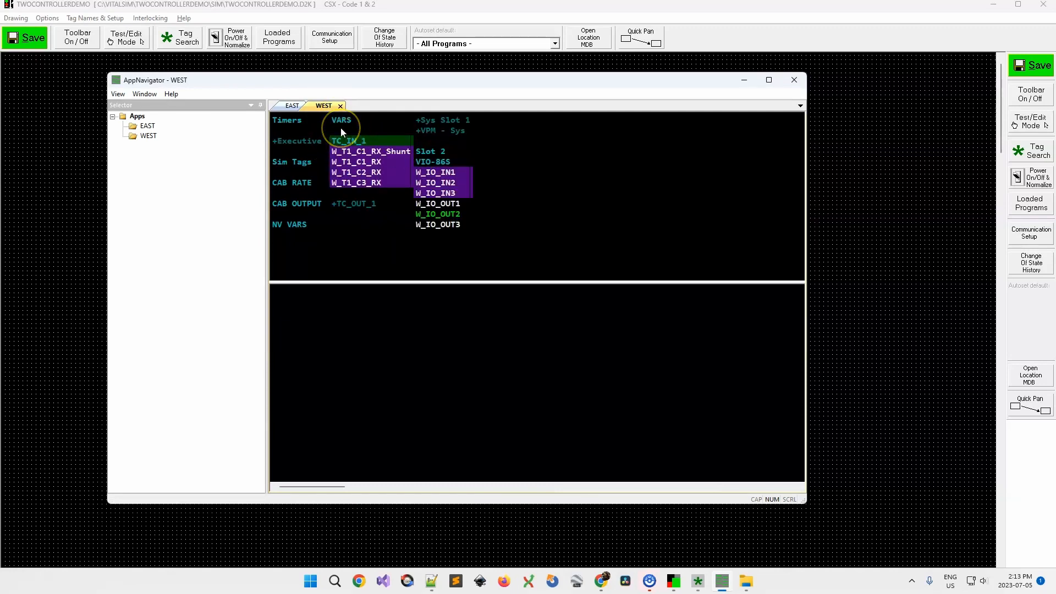
{"action": "left_click", "coordinate": [390, 141]}
{"action": "left_click", "coordinate": [368, 163]}
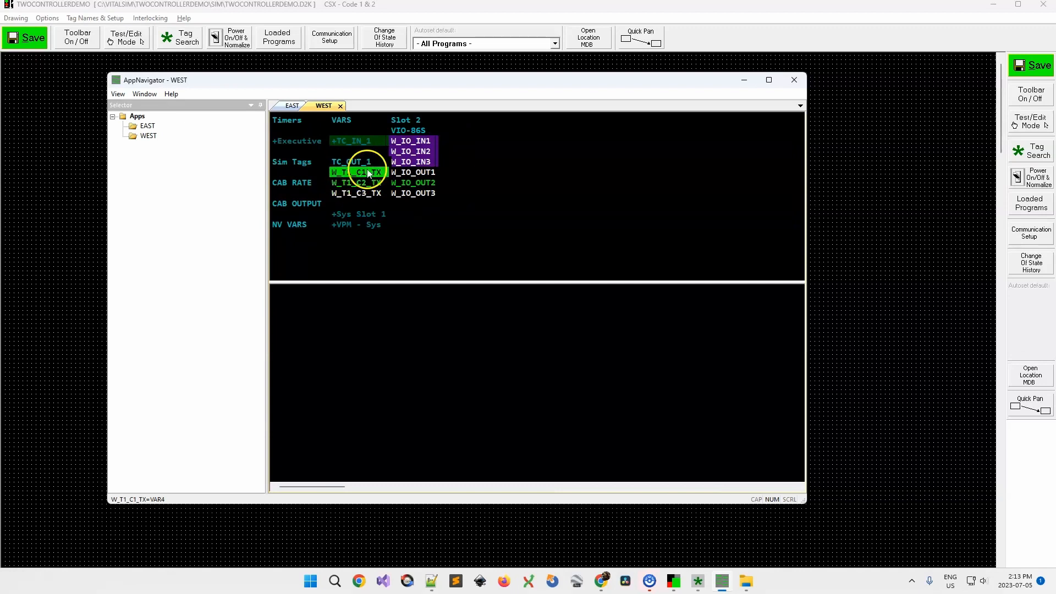
{"action": "left_click", "coordinate": [291, 105]}
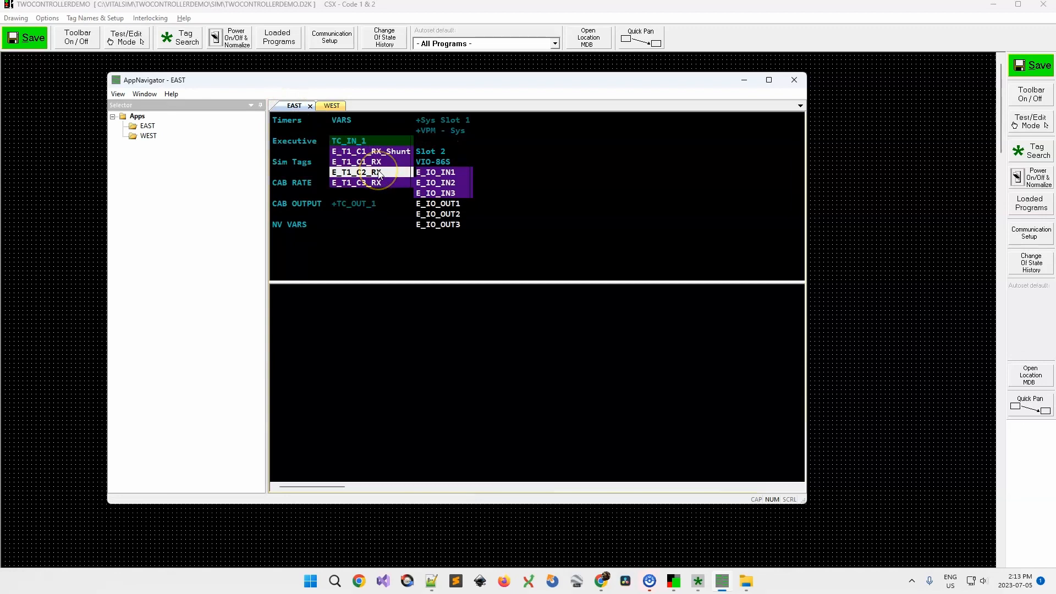
{"action": "left_click", "coordinate": [332, 106]}
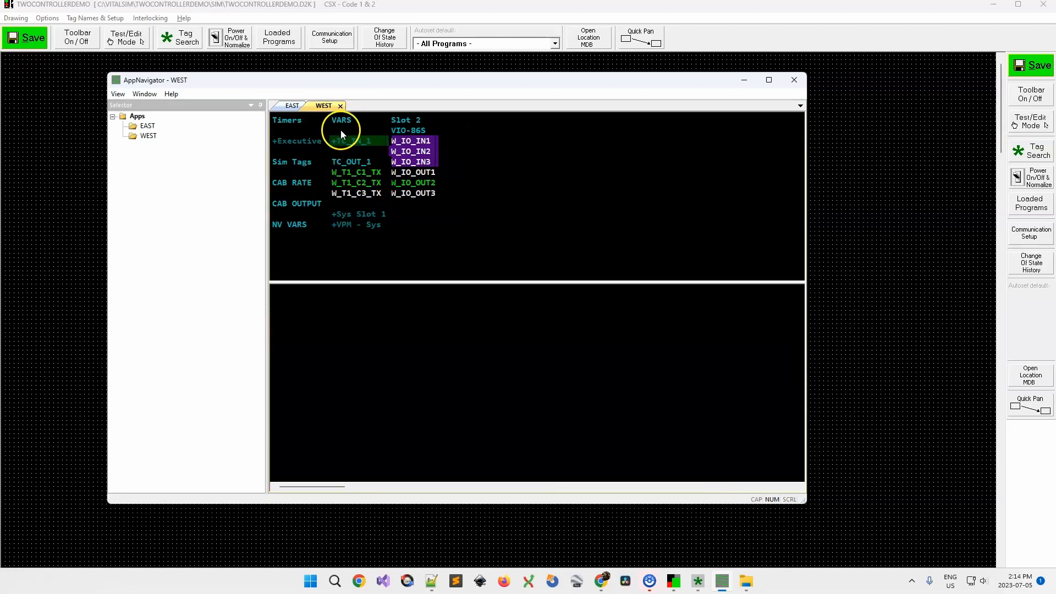
{"action": "left_click", "coordinate": [356, 69]}
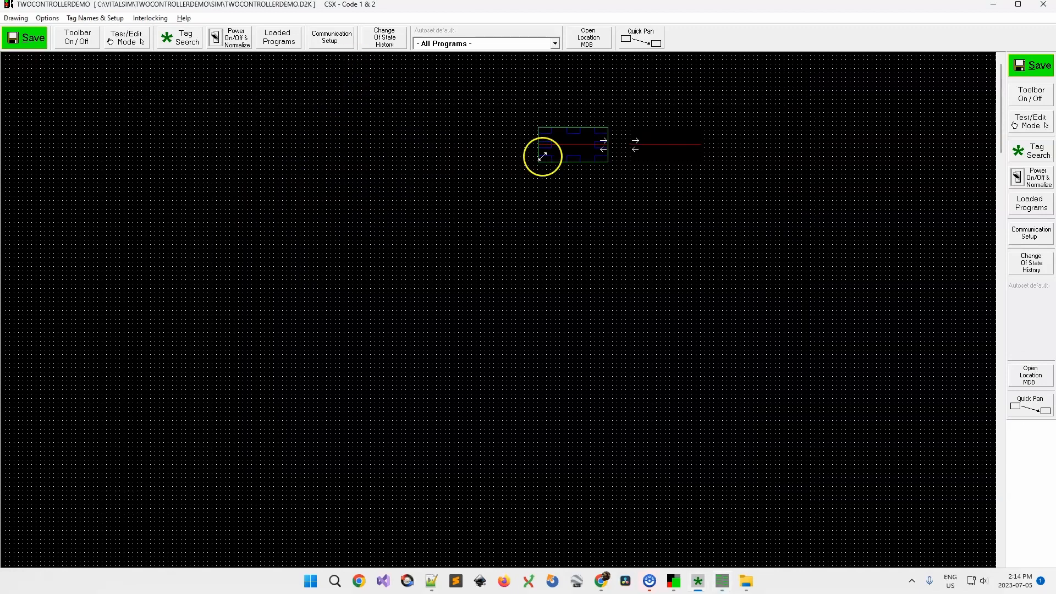
- Assign the tags from the WEST TC_1 board to the left coded track element and accept its properties
{"action": "left_click", "coordinate": [571, 143]}
{"action": "double_click", "coordinate": [570, 143]}
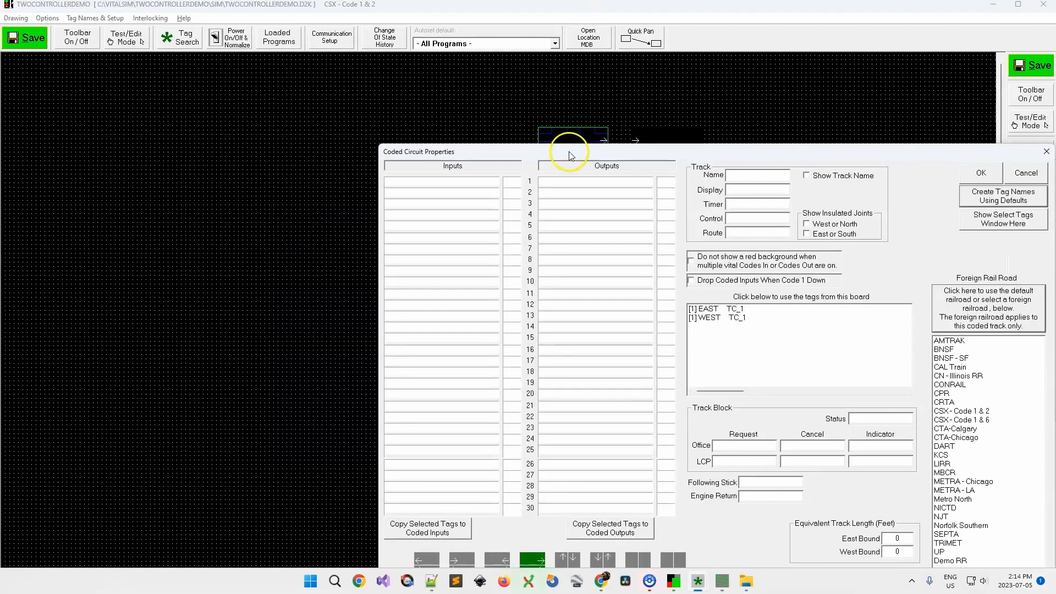
{"action": "left_click", "coordinate": [558, 241]}
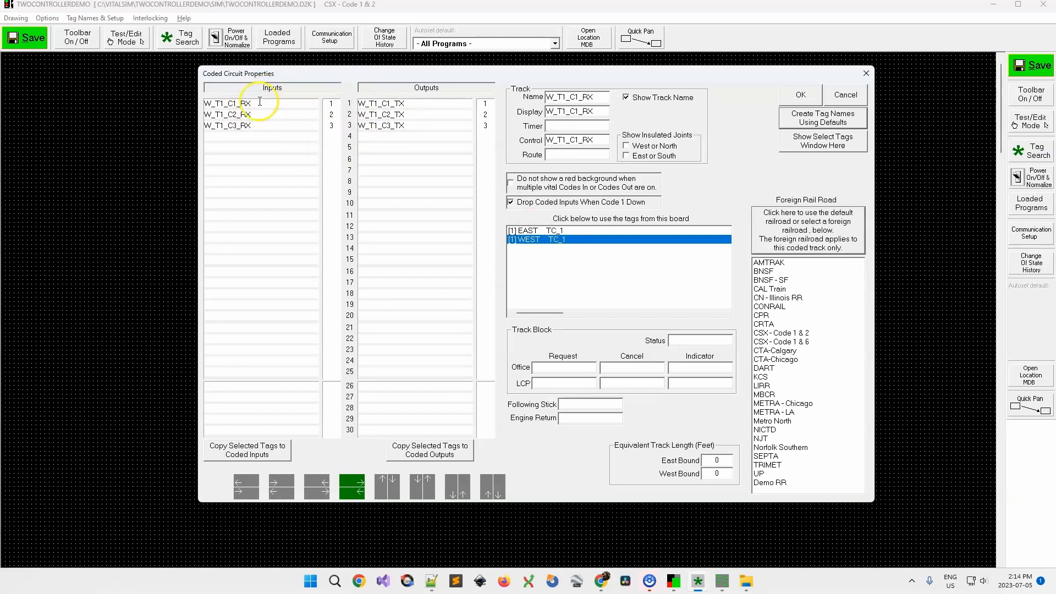
{"action": "double_click", "coordinate": [289, 103]}
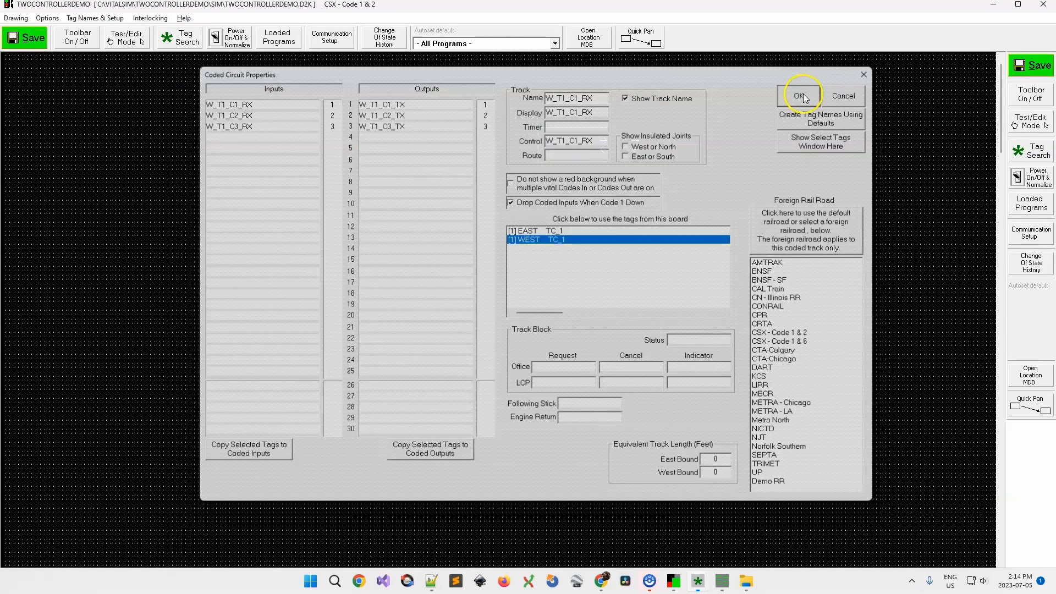
{"action": "left_click", "coordinate": [800, 95]}
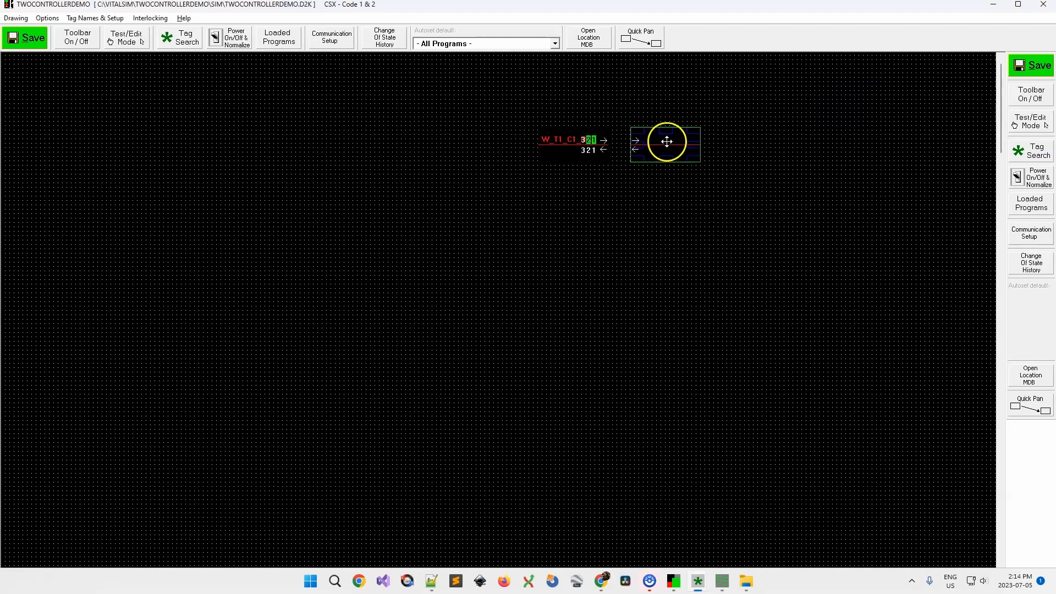
- Assign the EAST TC_1 board tags to the right coded track element, and stretch both elements outward to fit their track names
{"action": "double_click", "coordinate": [666, 141]}
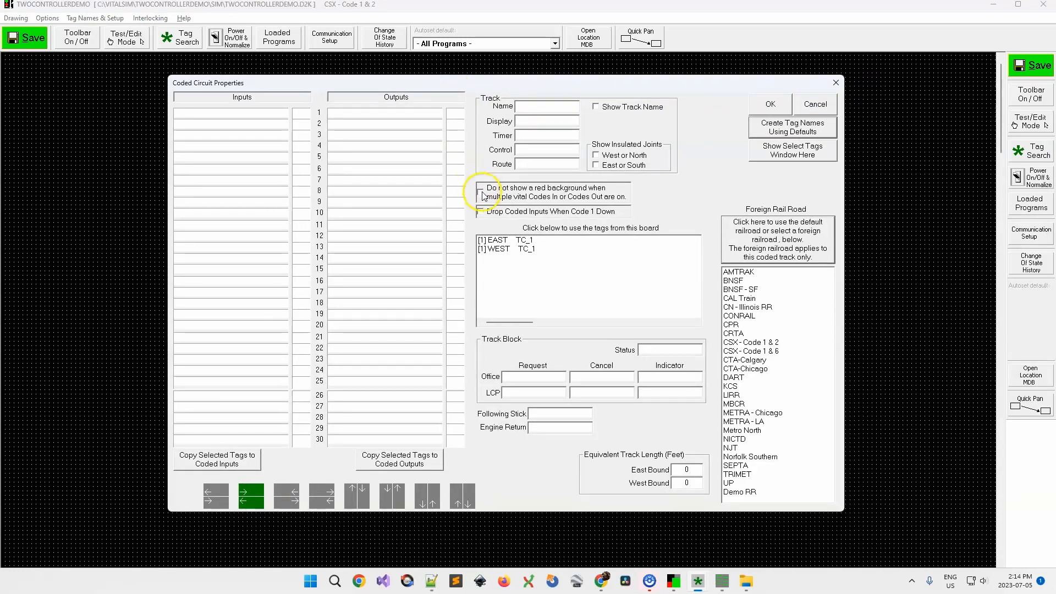
{"action": "left_click", "coordinate": [496, 240]}
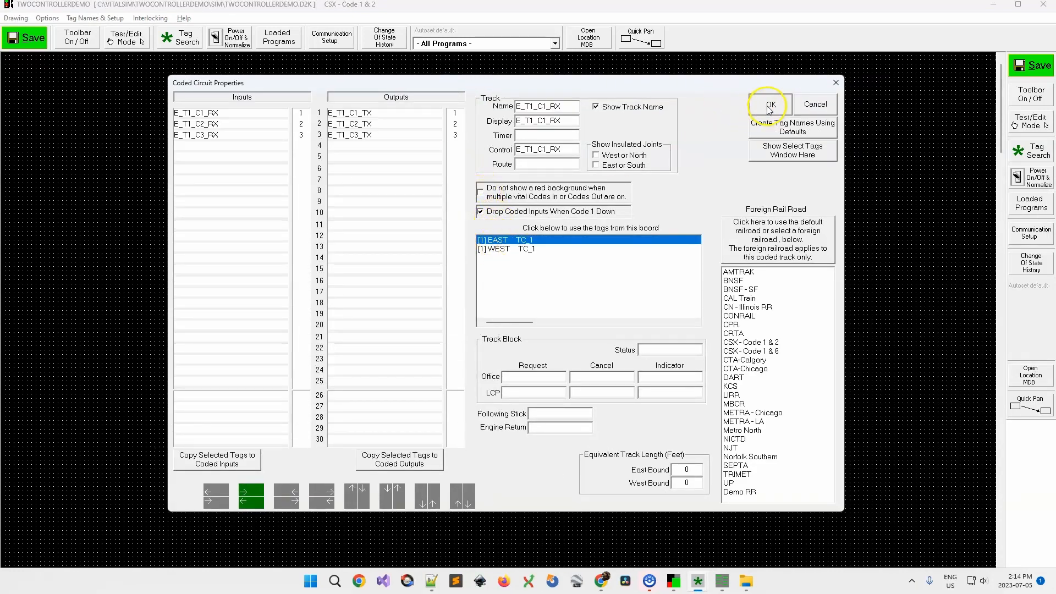
{"action": "left_click", "coordinate": [766, 105]}
{"action": "mouse_move", "coordinate": [701, 149]}
{"action": "left_mouse_down"}
{"action": "mouse_move", "coordinate": [724, 146]}
{"action": "mouse_move", "coordinate": [707, 165]}
{"action": "left_mouse_up"}
{"action": "left_click_drag", "start_coordinate": [573, 139], "coordinate": [494, 150]}
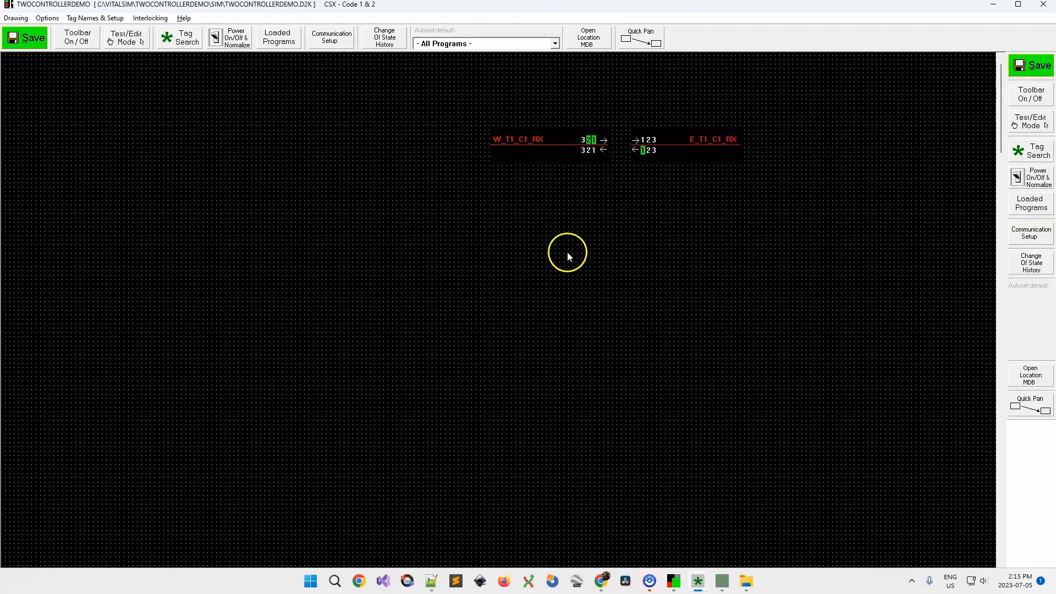
- Set up coded track communications between the W_T1_C1_RX and E_T1_C1_RX elements, and clear the fence selection
{"action": "left_click", "coordinate": [552, 148]}
{"action": "left_click", "coordinate": [694, 140], "text": "ctrl"}
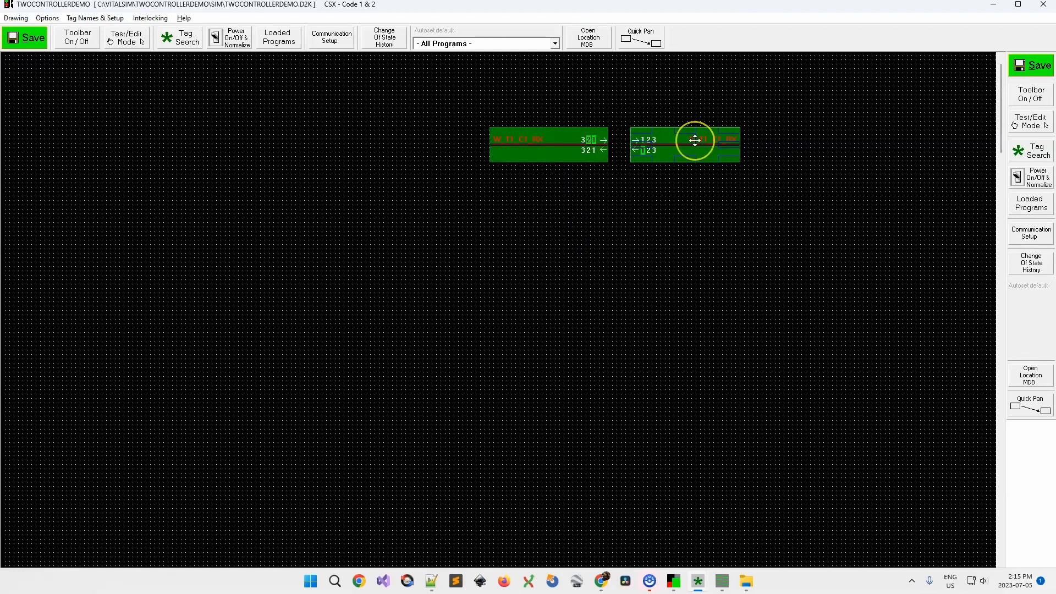
{"action": "right_click", "coordinate": [695, 140]}
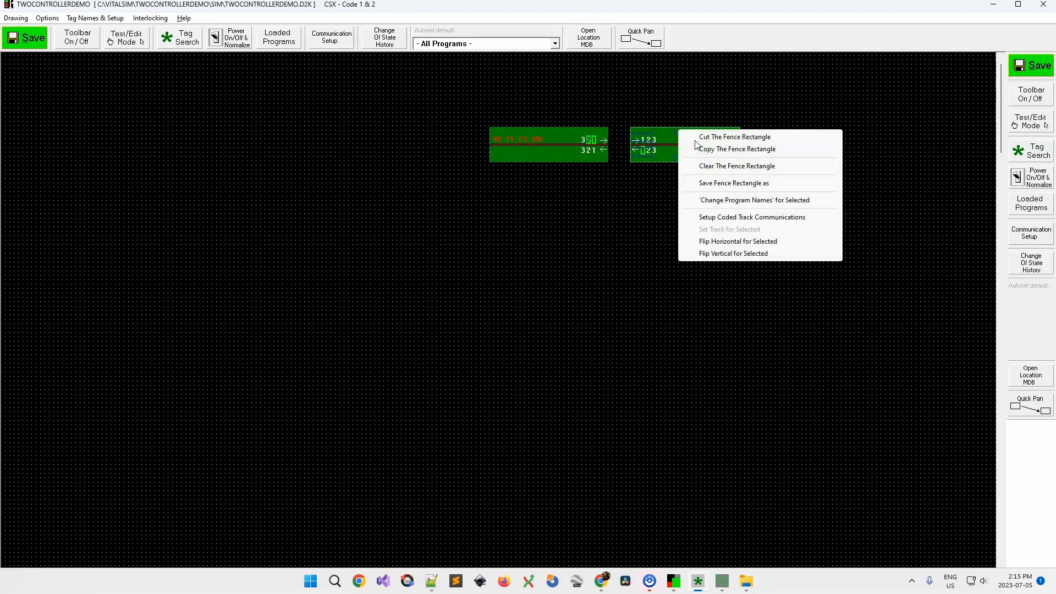
{"action": "left_click", "coordinate": [731, 219]}
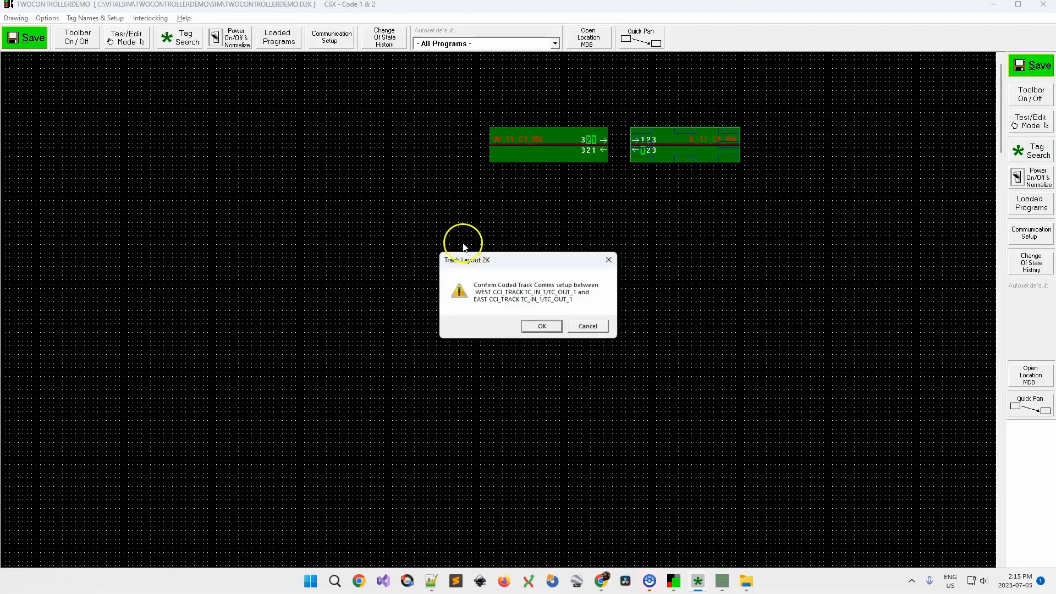
{"action": "left_click", "coordinate": [542, 327]}
{"action": "left_click", "coordinate": [542, 331]}
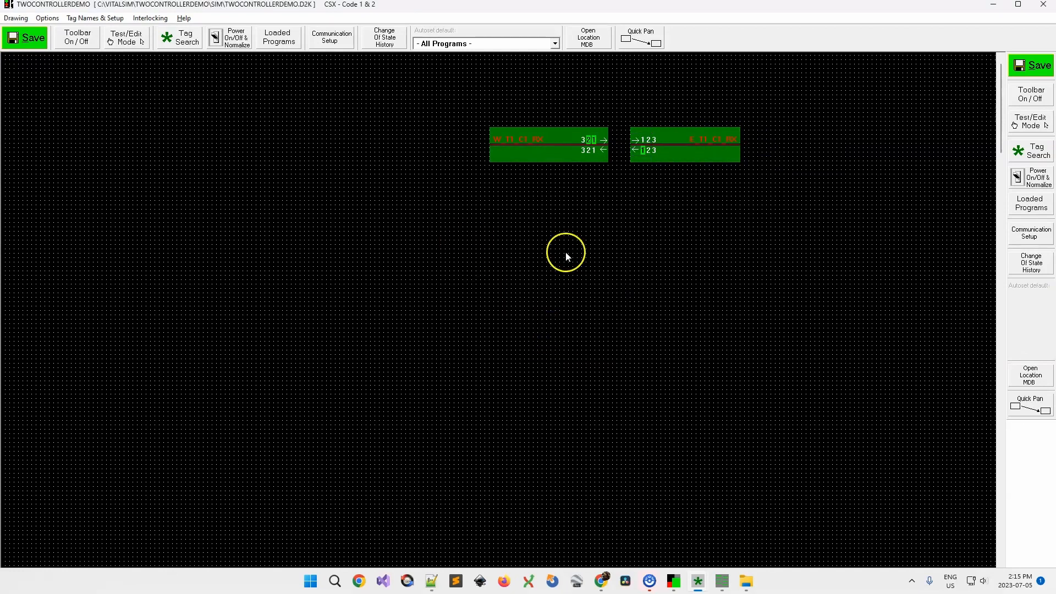
{"action": "right_click", "coordinate": [574, 229]}
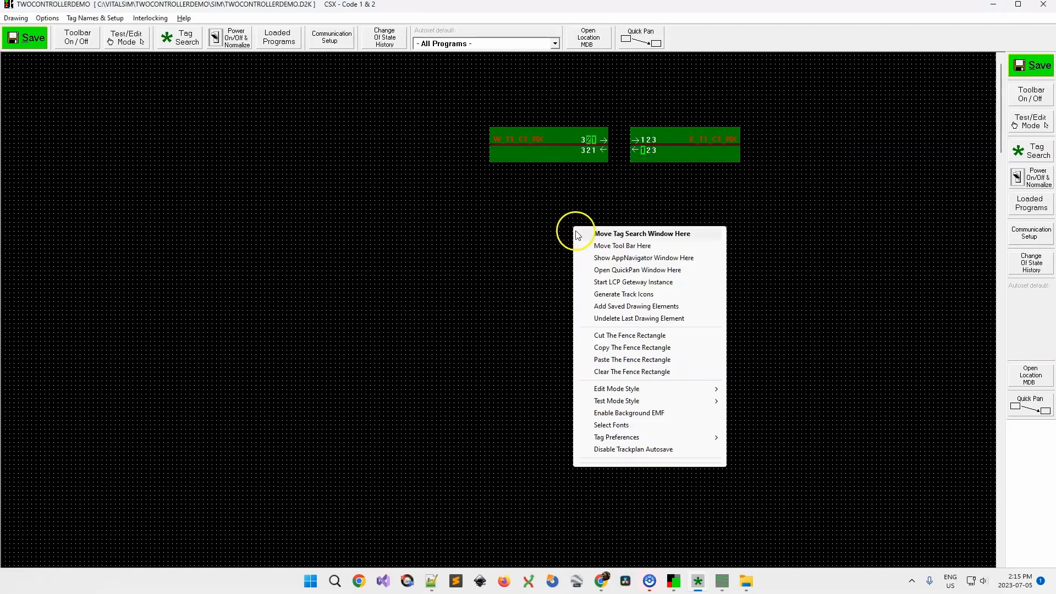
{"action": "left_click", "coordinate": [600, 372]}
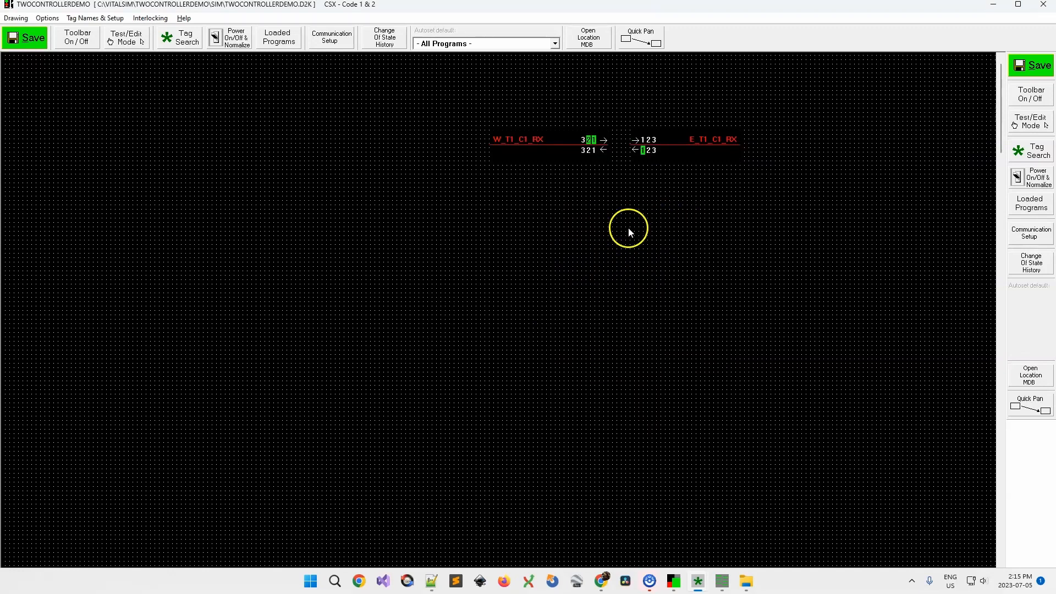
- Switch the drawing to test mode and remove the shunt from the W_T1_C1_RX track so codes pass between controllers
{"action": "left_click", "coordinate": [596, 153]}
{"action": "right_click", "coordinate": [571, 199]}
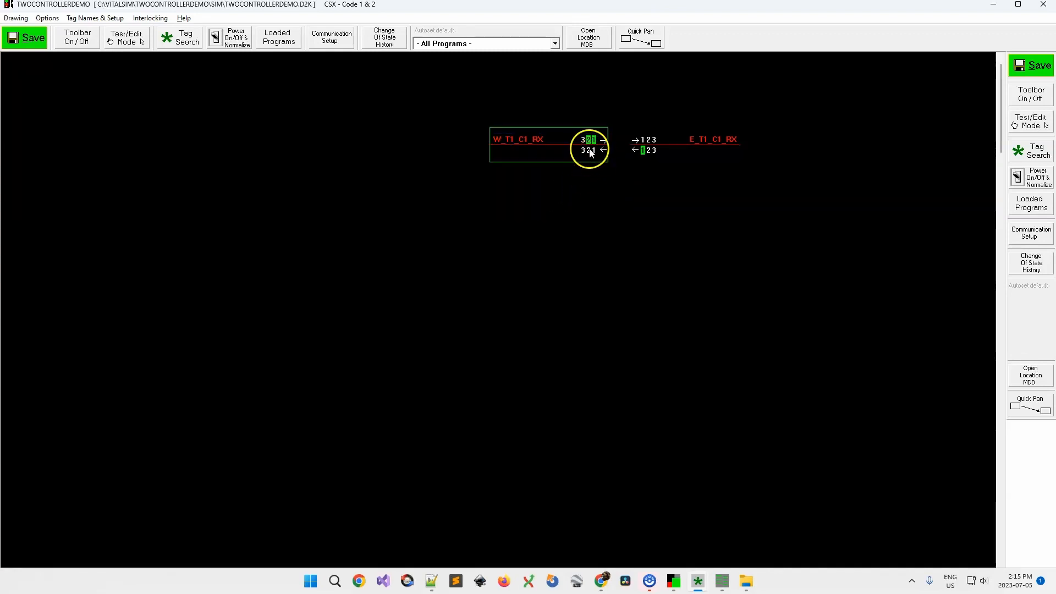
{"action": "left_click", "coordinate": [688, 144]}
{"action": "left_click", "coordinate": [542, 156]}
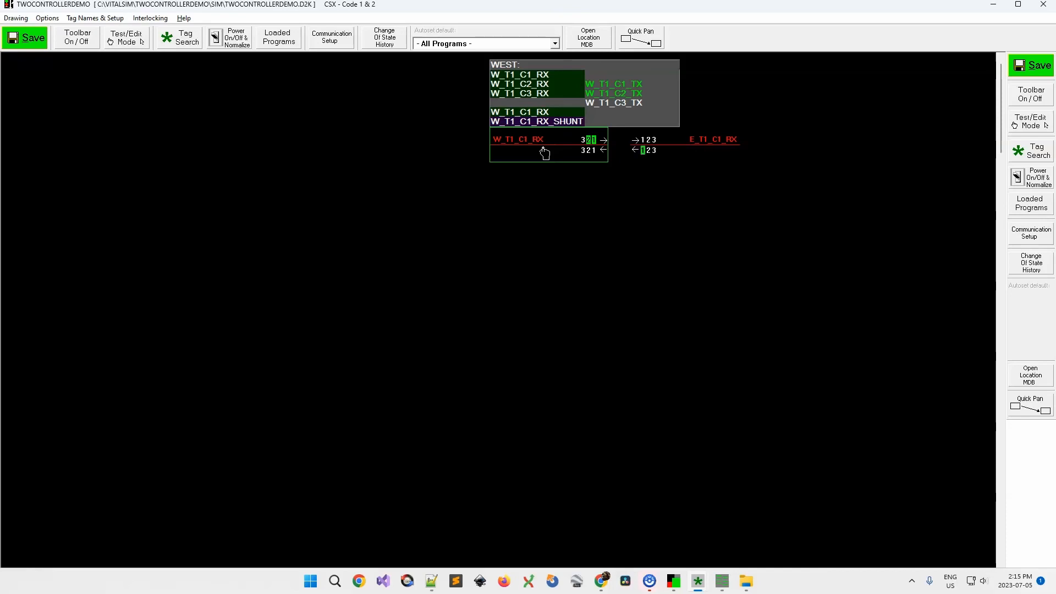
{"action": "left_click", "coordinate": [544, 152]}
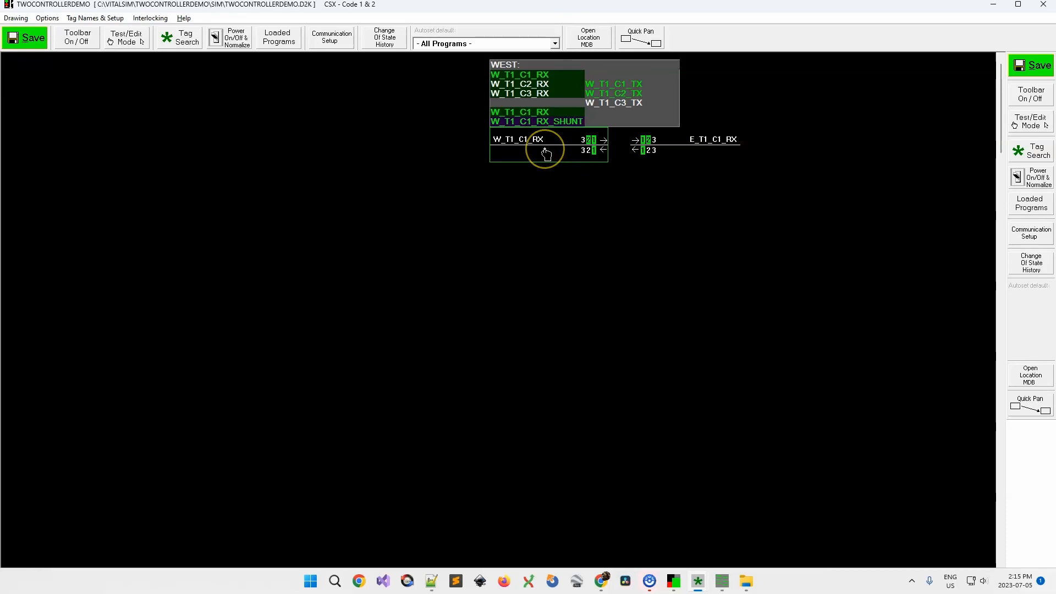
{"action": "left_click", "coordinate": [547, 154]}
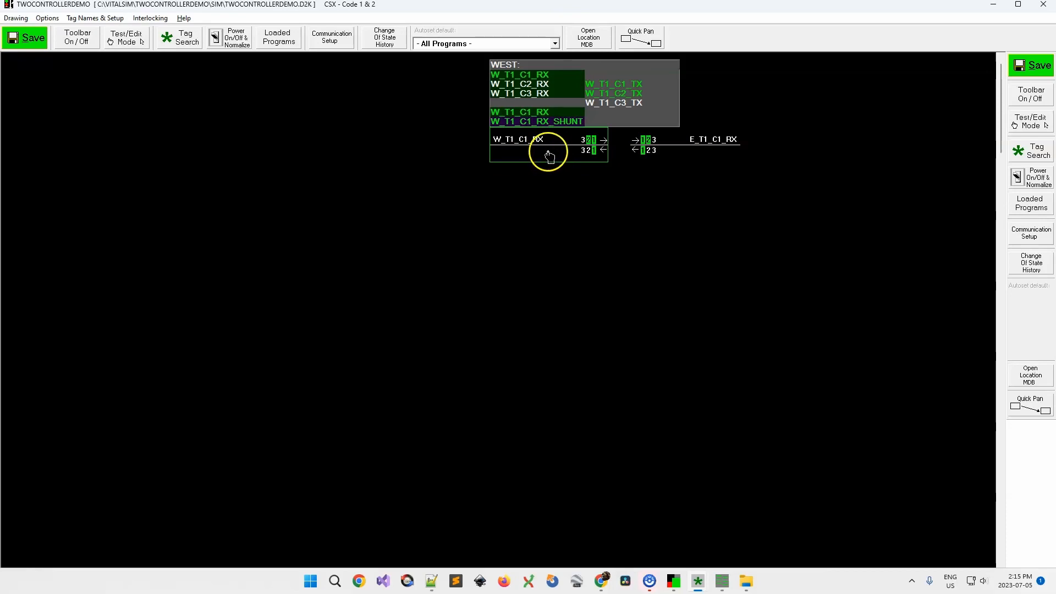
- Compare the EAST and WEST track codes, shunt and unshunt the W_T1_C1_RX track again, and return to edit mode
{"action": "mouse_move", "coordinate": [705, 150]}
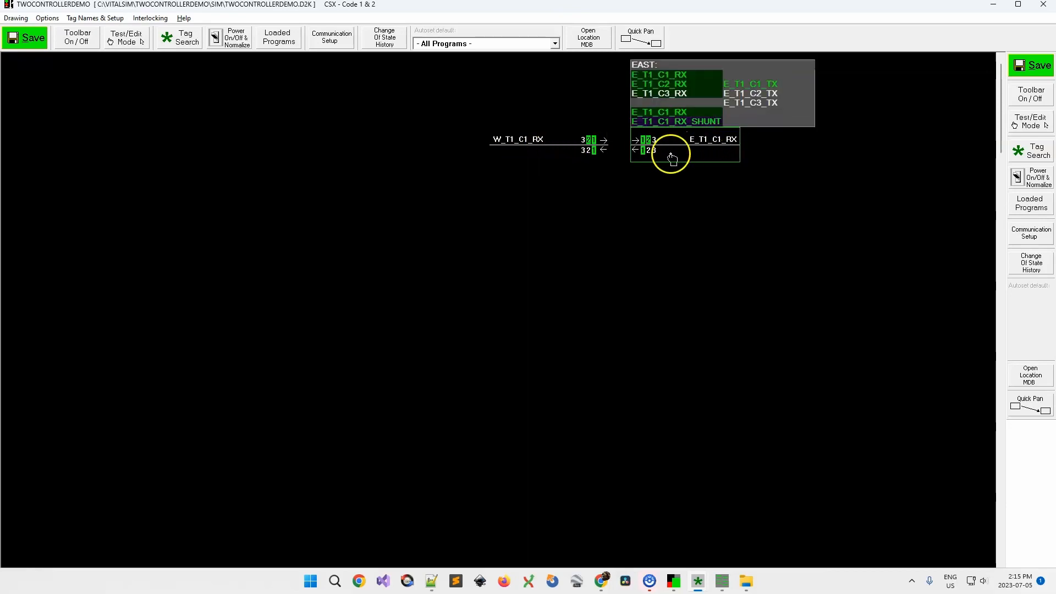
{"action": "mouse_move", "coordinate": [530, 158]}
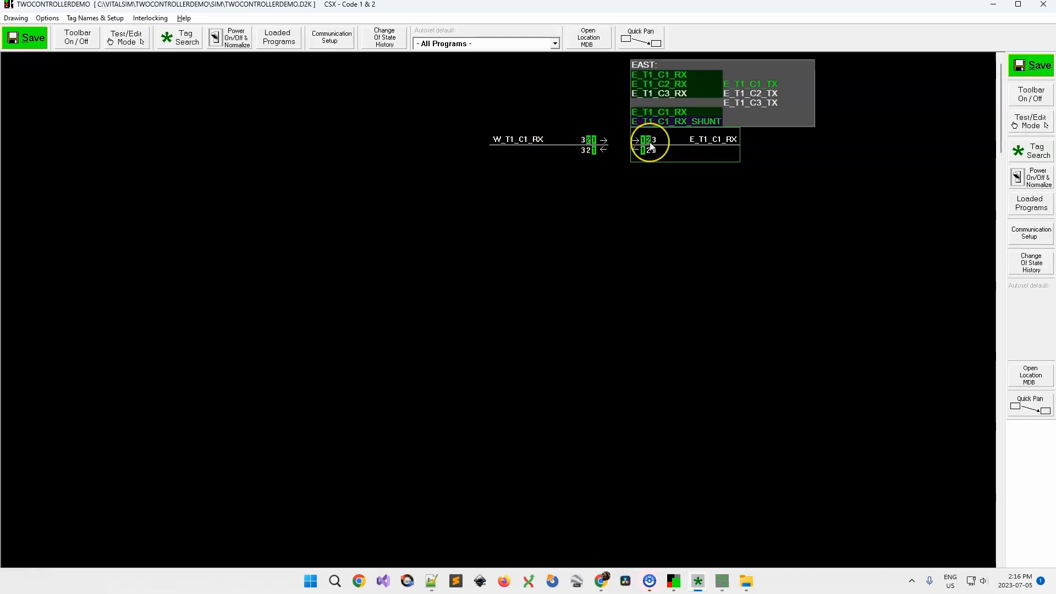
{"action": "left_click", "coordinate": [538, 159]}
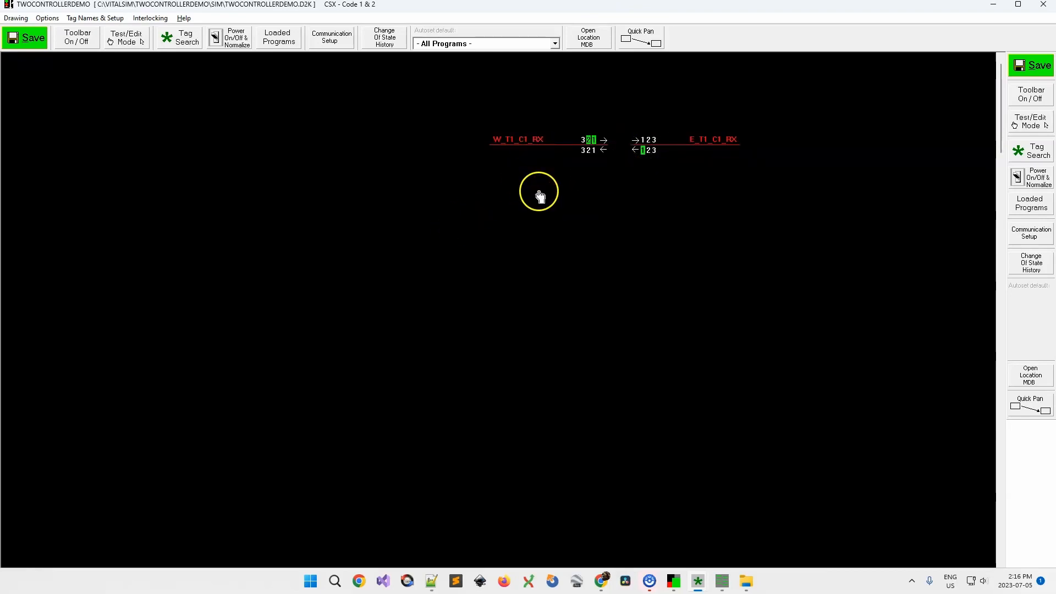
{"action": "left_click", "coordinate": [547, 147]}
{"action": "key", "text": "space"}
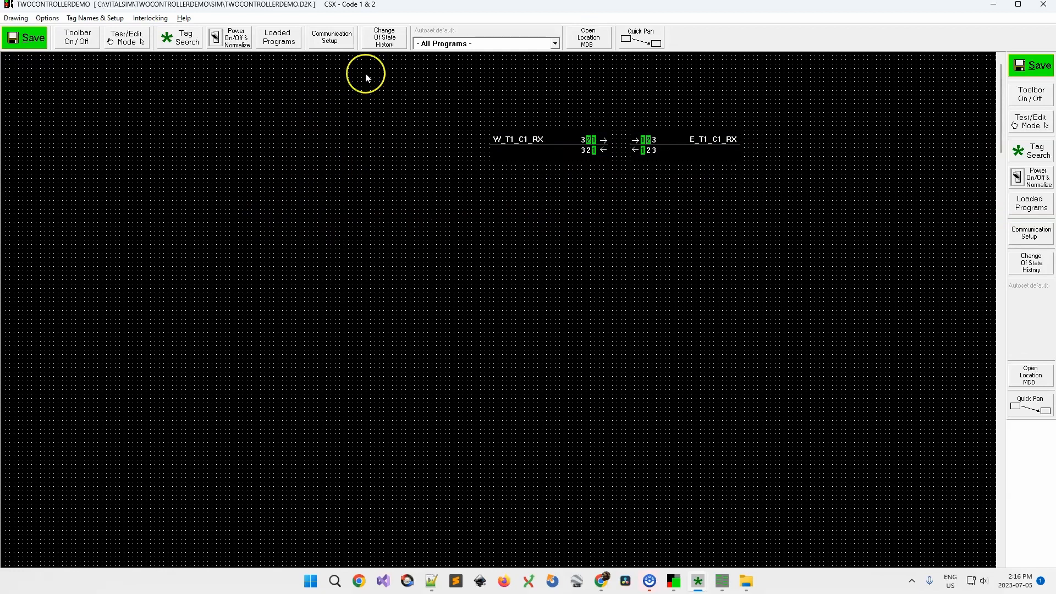
- Open the I/O point communications setup from the communication setup, and pair EAST inputs with WEST outputs
{"action": "left_click", "coordinate": [331, 44]}
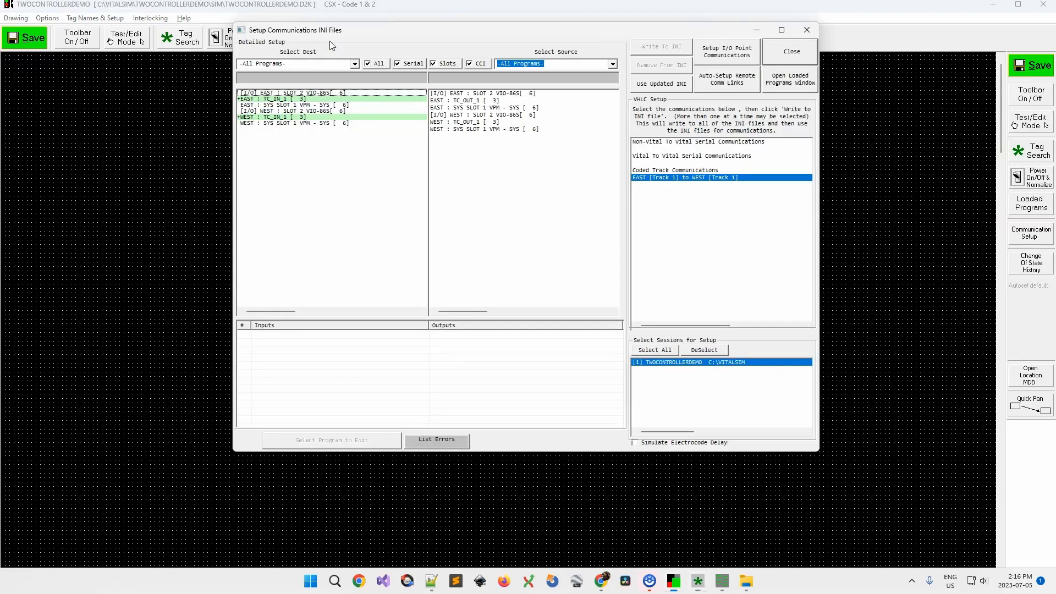
{"action": "left_click_drag", "start_coordinate": [372, 37], "coordinate": [385, 60]}
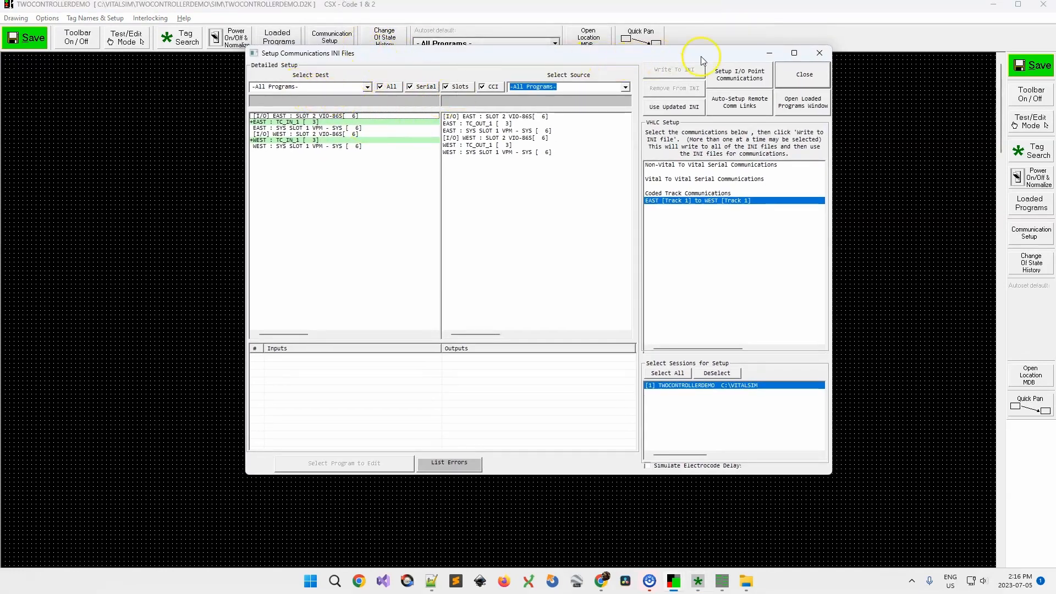
{"action": "left_click", "coordinate": [729, 79]}
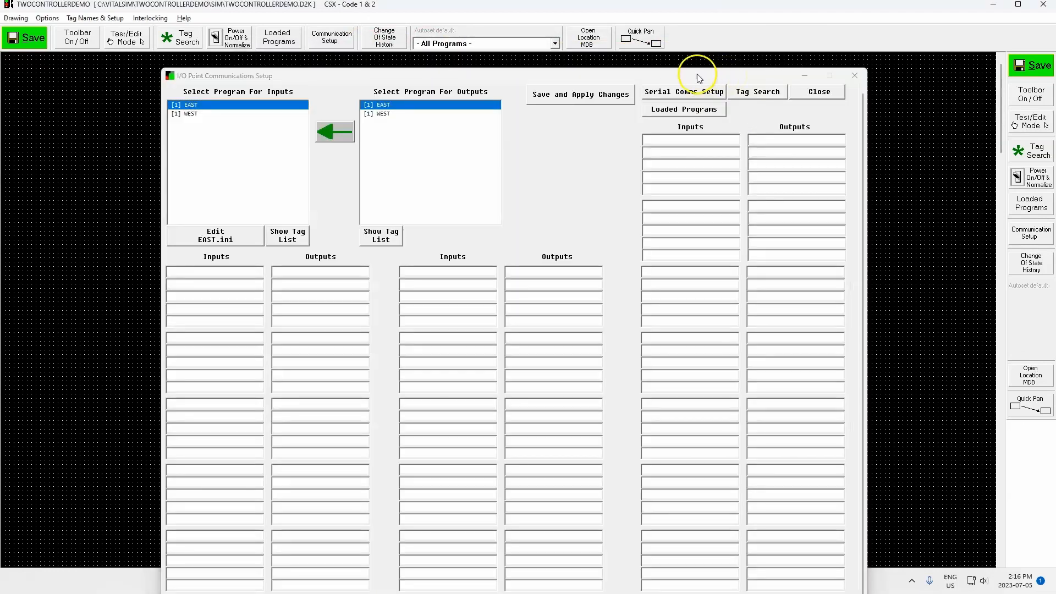
{"action": "left_click_drag", "start_coordinate": [696, 76], "coordinate": [700, 35]}
{"action": "left_click", "coordinate": [407, 77]}
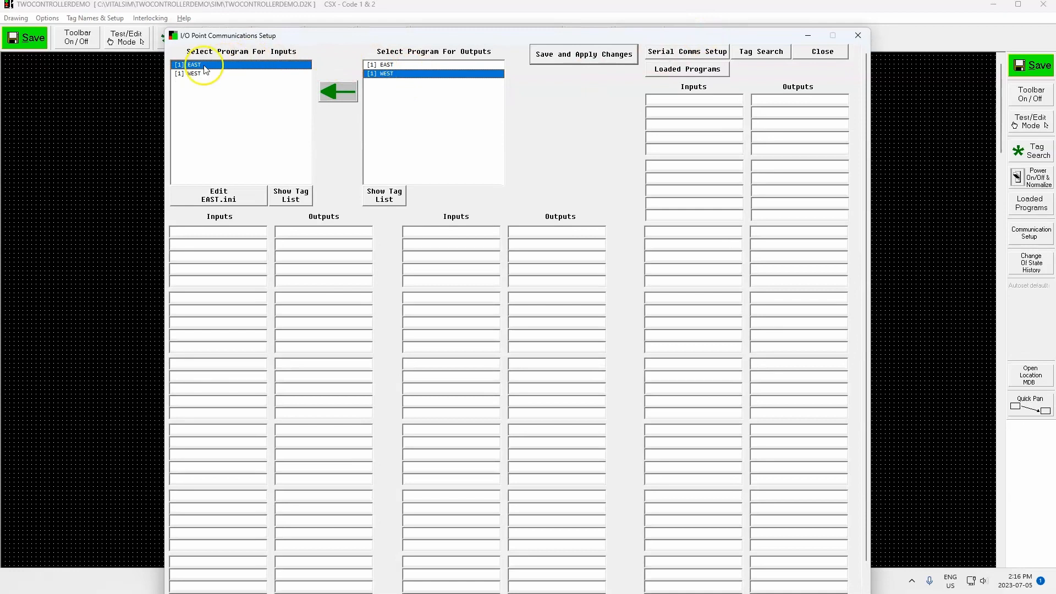
- Switch to AppNavigator and arrange it beside the I/O Point Communications Setup window so the WEST output tags are readable
{"action": "left_click_drag", "start_coordinate": [269, 37], "coordinate": [448, 27]}
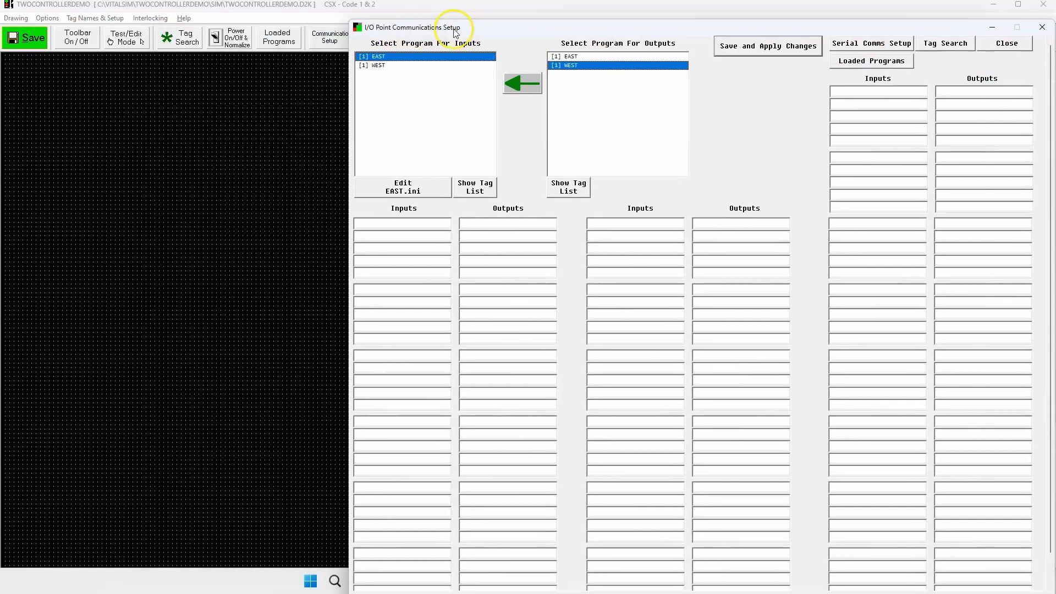
{"action": "key", "text": "alt+Tab"}
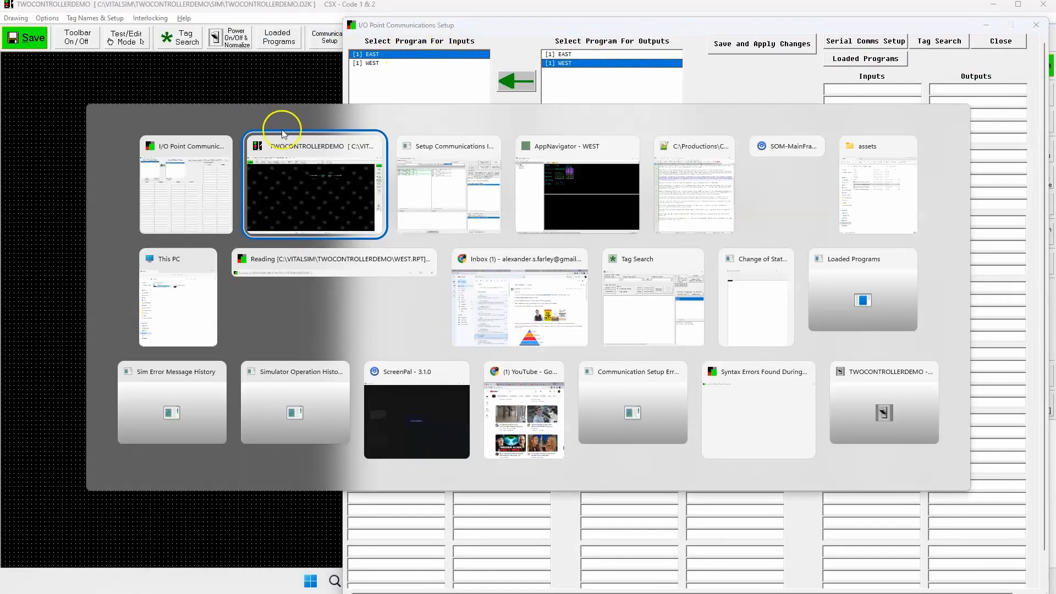
{"action": "left_click", "coordinate": [577, 188]}
{"action": "left_click_drag", "start_coordinate": [246, 85], "coordinate": [150, 76]}
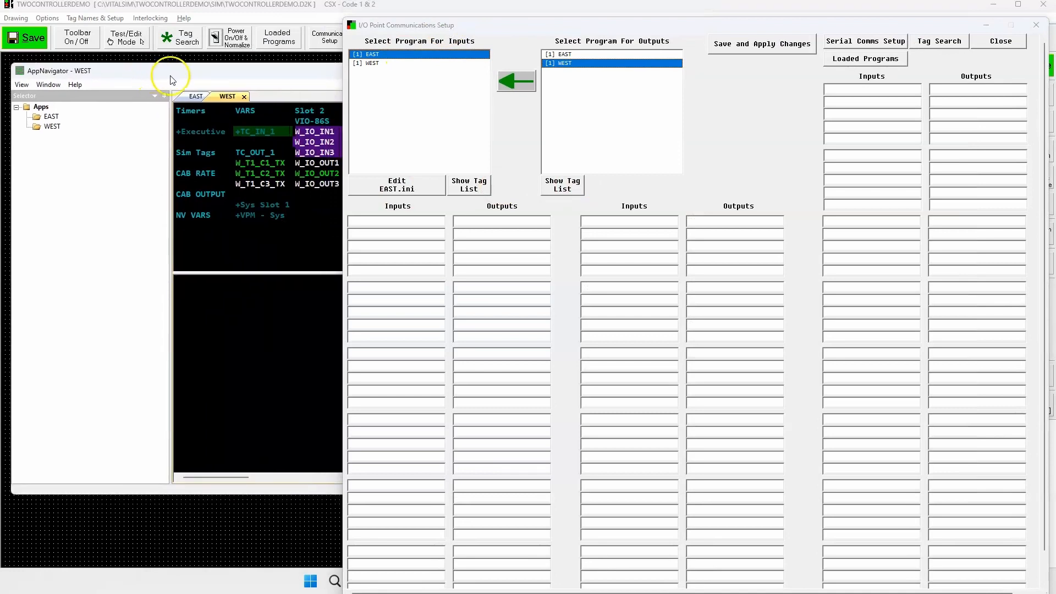
{"action": "left_click_drag", "start_coordinate": [397, 30], "coordinate": [475, 61]}
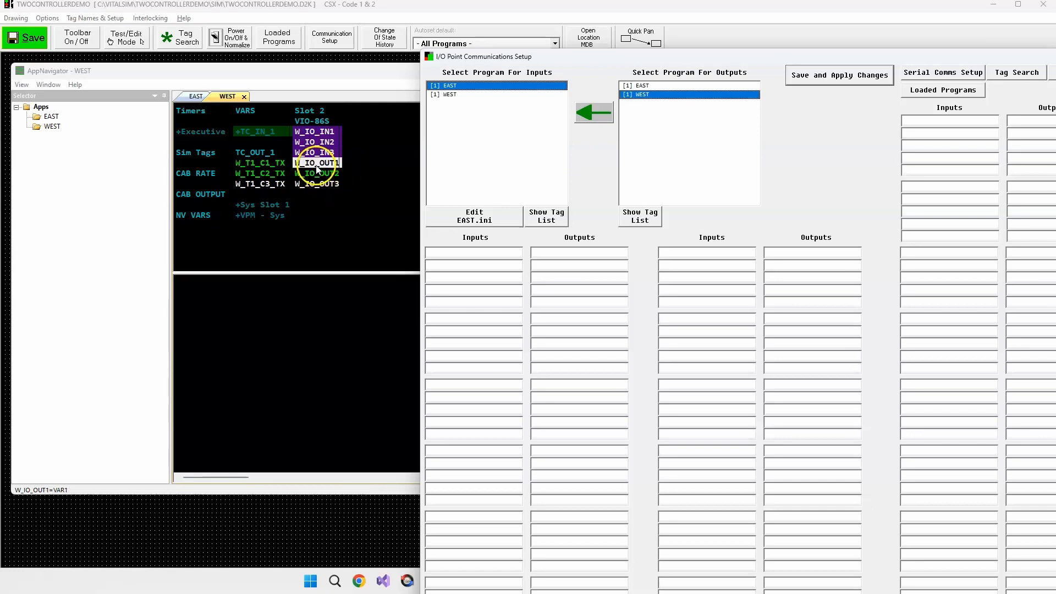
{"action": "left_click", "coordinate": [334, 175]}
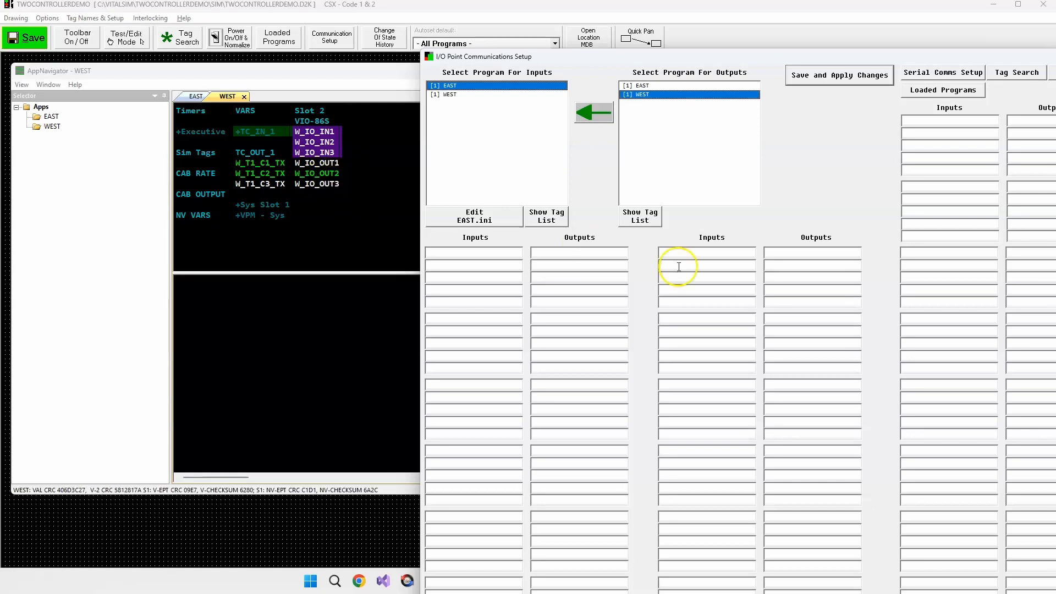
- Enter W_IO_OUT1, W_IO_OUT2 and W_IO_OUT3 as the first three WEST outputs in the I/O point setup
{"action": "left_click", "coordinate": [593, 253]}
{"action": "type", "text": "W_IO_OUT1W_IO_OUT2"}
{"action": "key", "text": "Return"}
{"action": "left_click", "coordinate": [570, 278]}
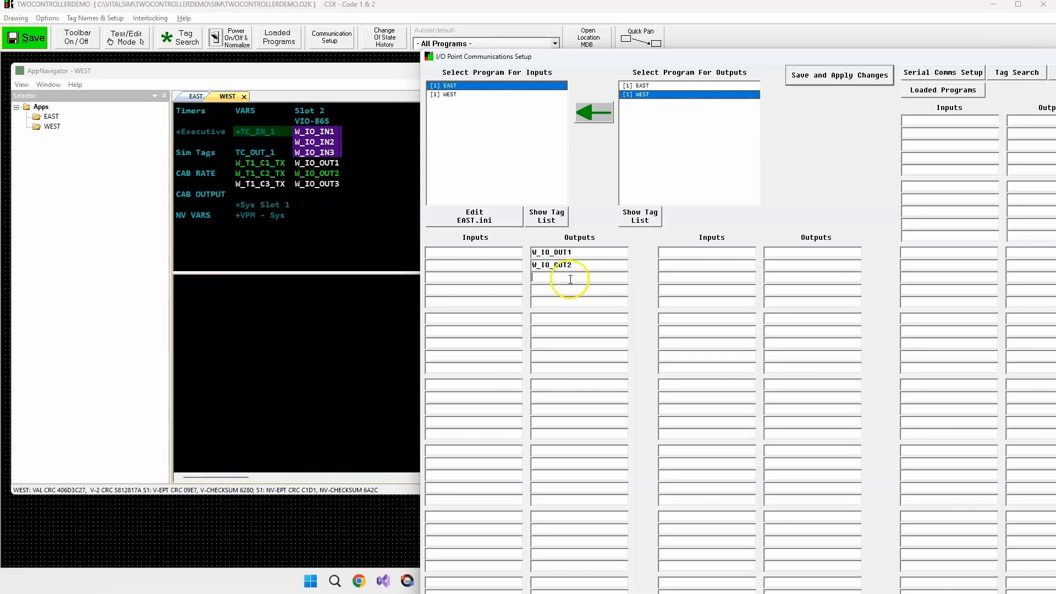
{"action": "type", "text": "W_IO_OUT3"}
{"action": "key", "text": "Return"}
- Display the EAST tags in AppNavigator and enter E_IO_IN1, E_IO_IN2 and E_IO_IN3 as inputs matching the three WEST outputs
{"action": "left_click", "coordinate": [196, 96]}
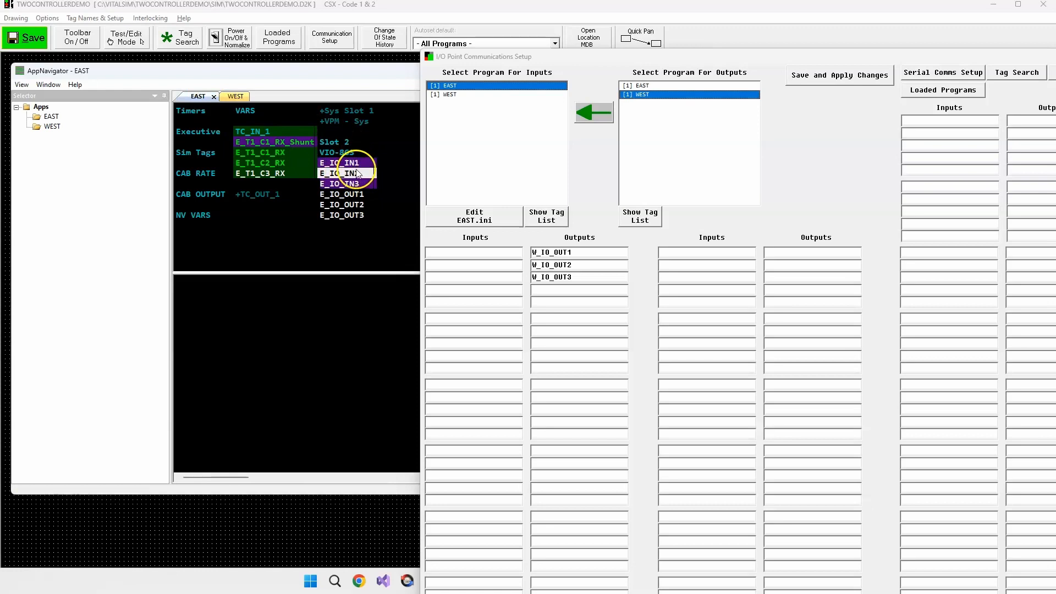
{"action": "left_click", "coordinate": [468, 252]}
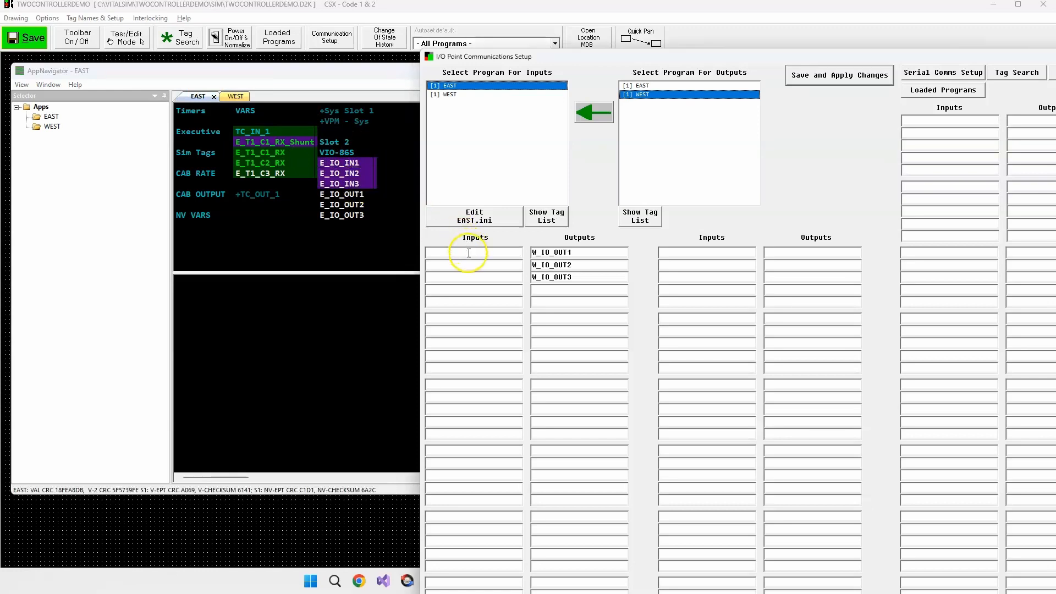
{"action": "type", "text": "E_IO_IN1"}
{"action": "key", "text": "Return"}
{"action": "left_click", "coordinate": [474, 264]}
{"action": "type", "text": "E_IO_IN2"}
{"action": "key", "text": "Return"}
{"action": "left_click", "coordinate": [481, 281]}
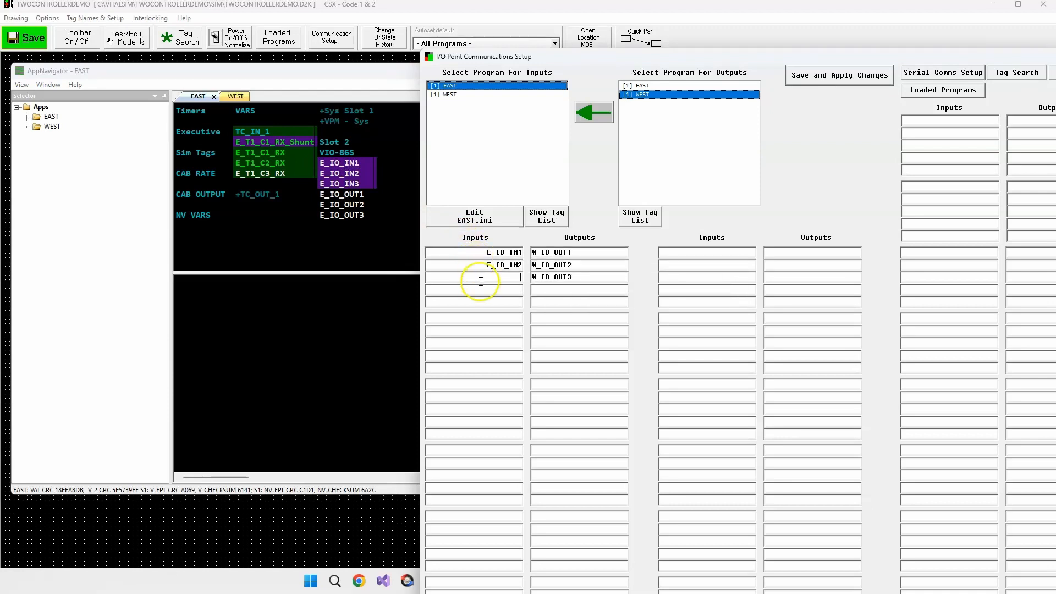
{"action": "type", "text": "E_IO_IN3"}
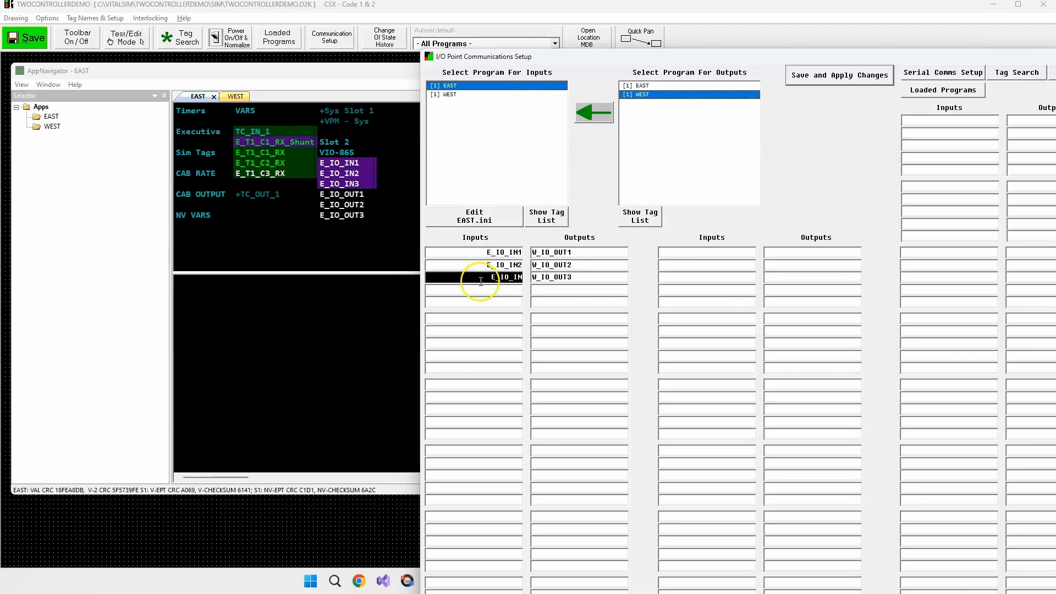
{"action": "key", "text": "Return"}
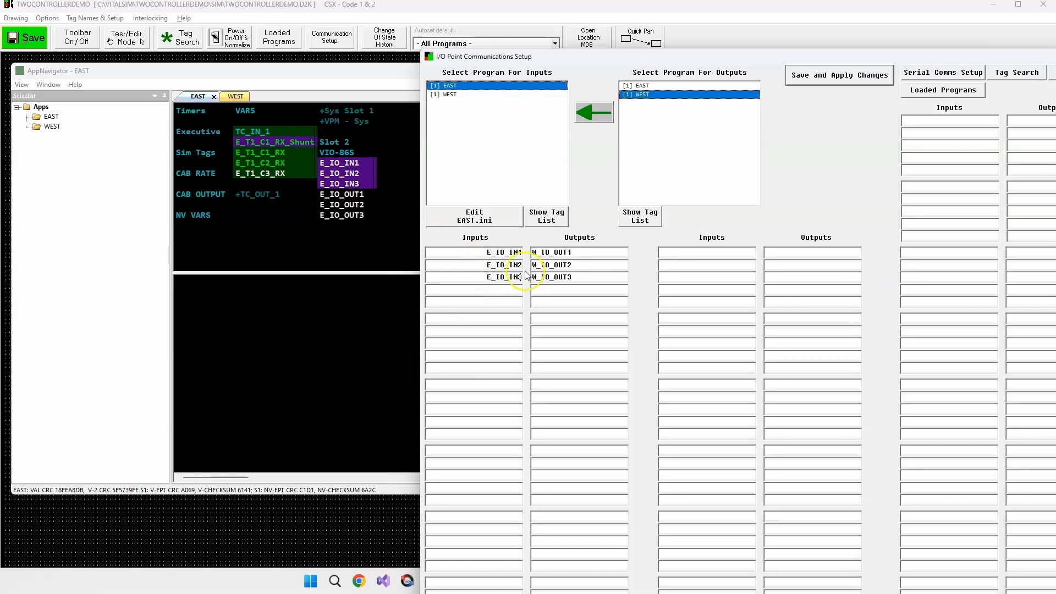
- Save and apply the EAST-to-WEST I/O point pairings, and close the I/O point communications setup
{"action": "left_click", "coordinate": [593, 252]}
{"action": "left_click", "coordinate": [872, 73]}
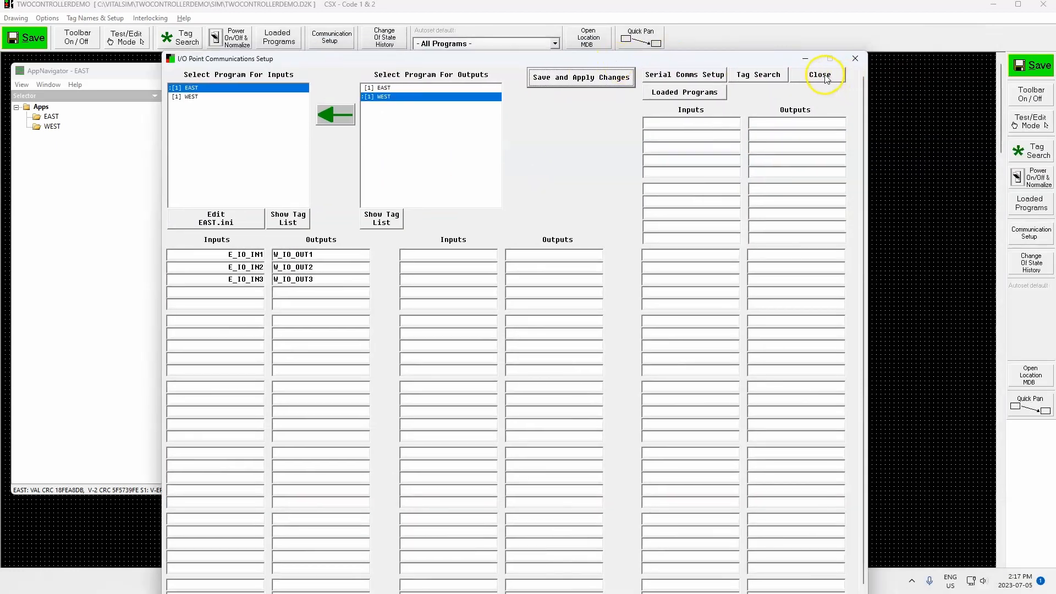
{"action": "left_click", "coordinate": [820, 75]}
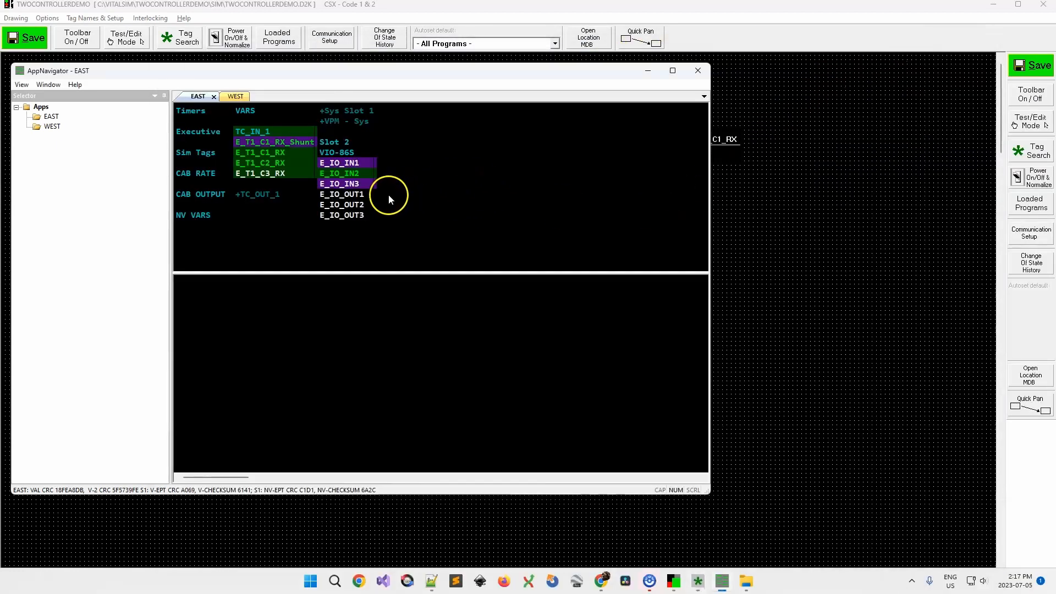
- Compare the WEST output states W_IO_OUT1 to W_IO_OUT3 with the EAST inputs E_IO_IN1 to E_IO_IN3 in AppNavigator
{"action": "left_click", "coordinate": [237, 98]}
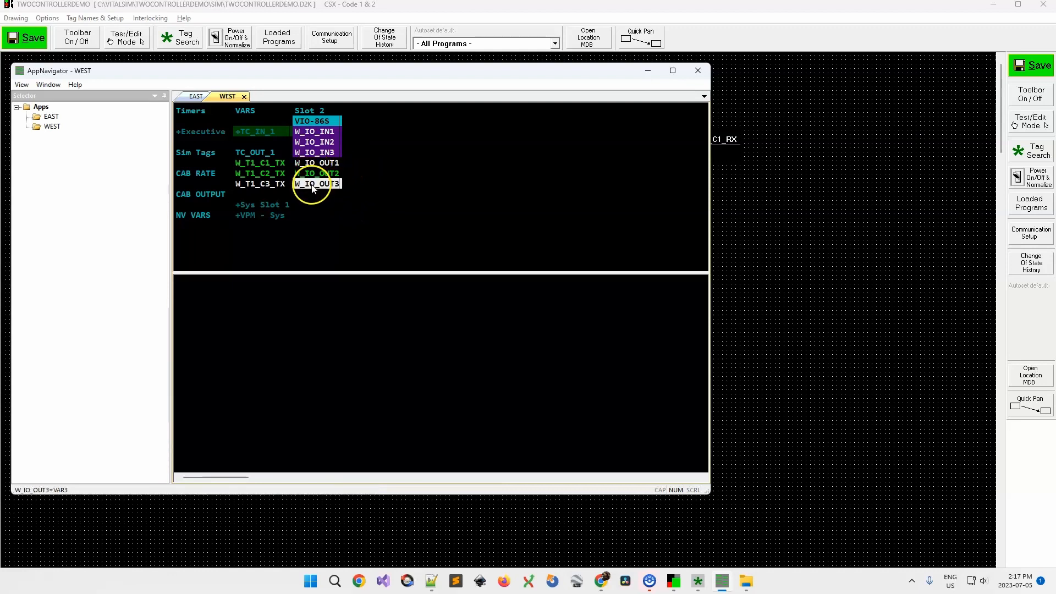
{"action": "left_click", "coordinate": [195, 98]}
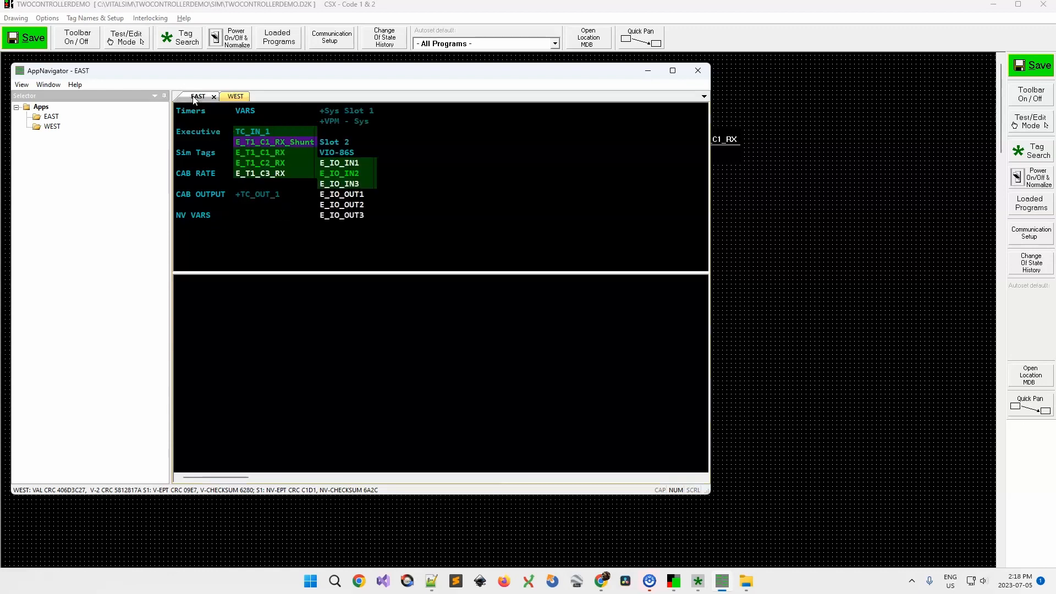